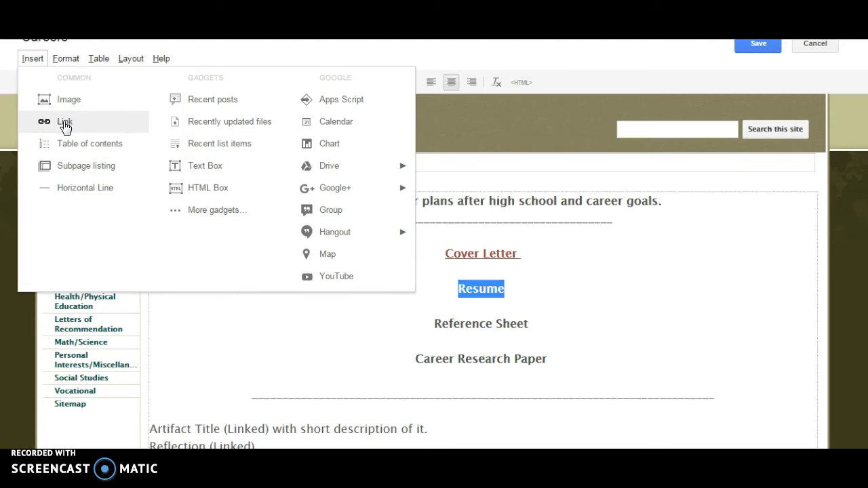
Start a Web address link for the 'Resume' text, leaving the URL blank
{"action": "left_click", "coordinate": [63, 122]}
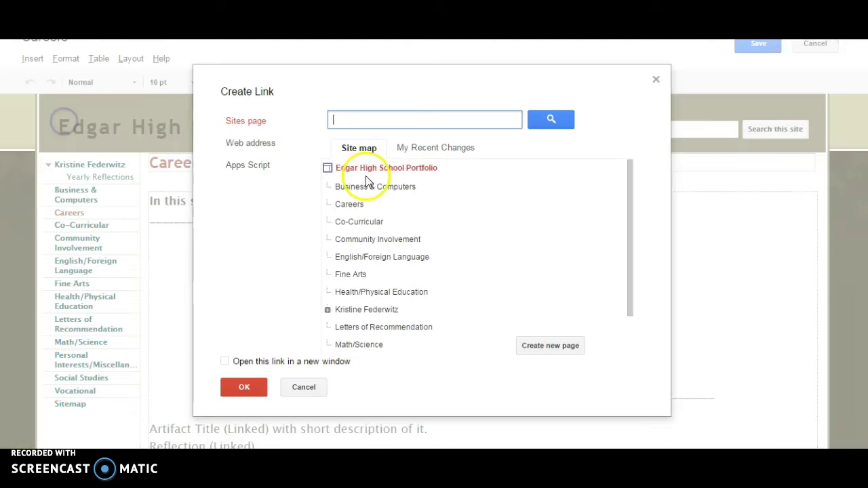
{"action": "left_click", "coordinate": [251, 145]}
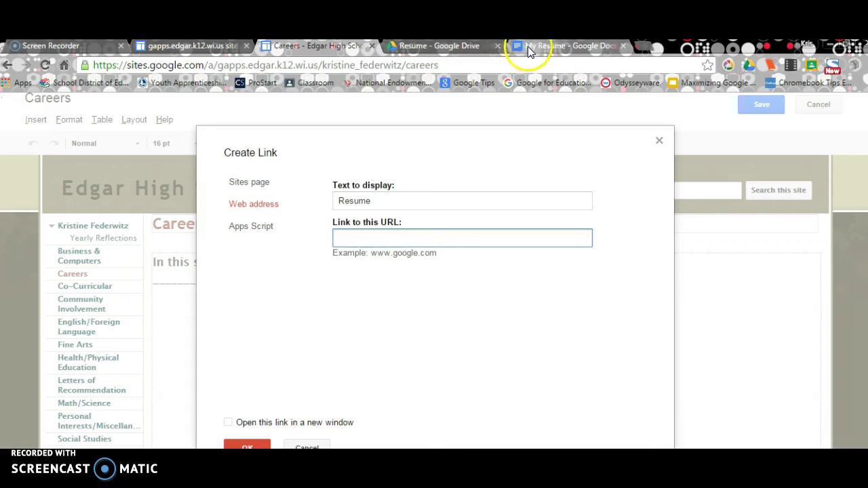
Bring up the My Resume Google Doc and select its full URL in the address bar
{"action": "left_click", "coordinate": [457, 47]}
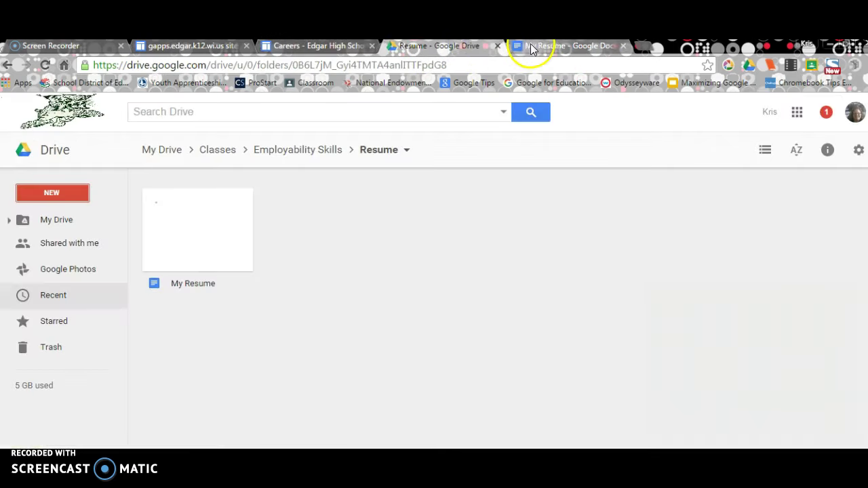
{"action": "left_click", "coordinate": [541, 47]}
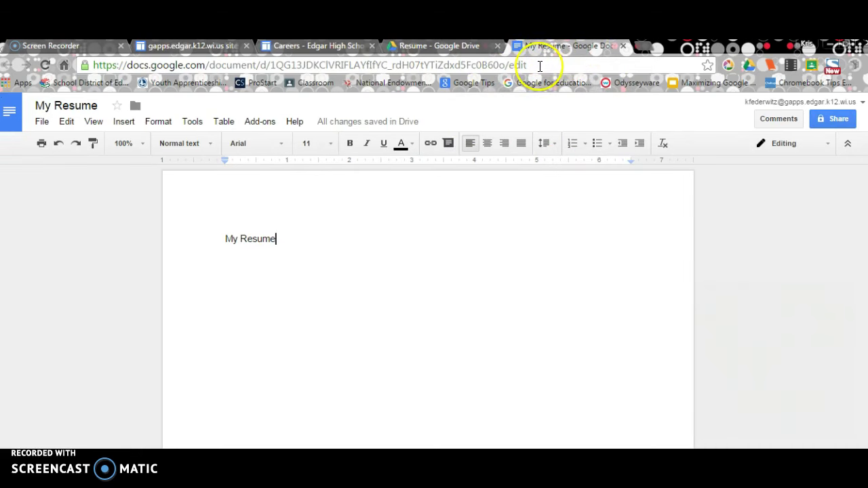
{"action": "left_click_drag", "start_coordinate": [539, 65], "coordinate": [86, 62]}
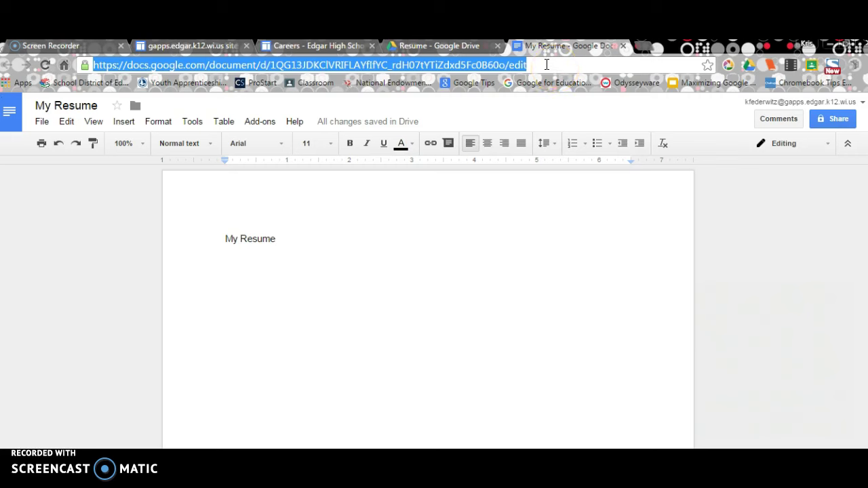
Change My Resume's sharing to 'On - Anyone with the link' can view, and save
{"action": "left_click", "coordinate": [835, 122]}
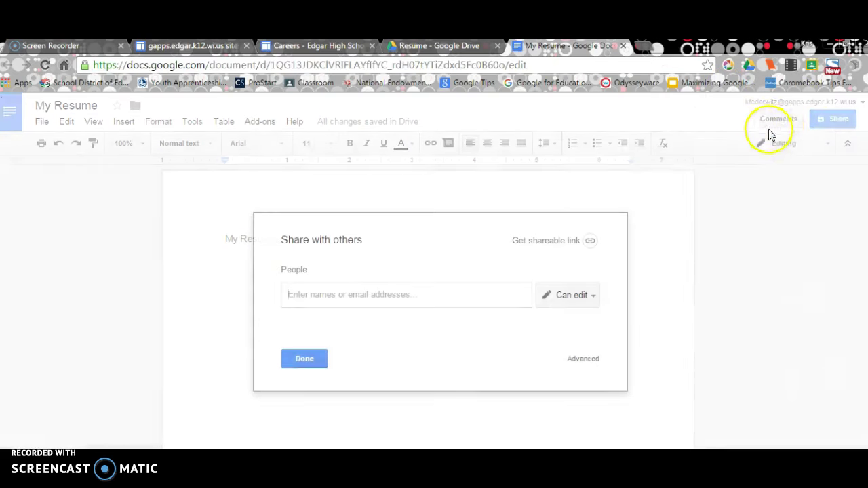
{"action": "left_click", "coordinate": [584, 363]}
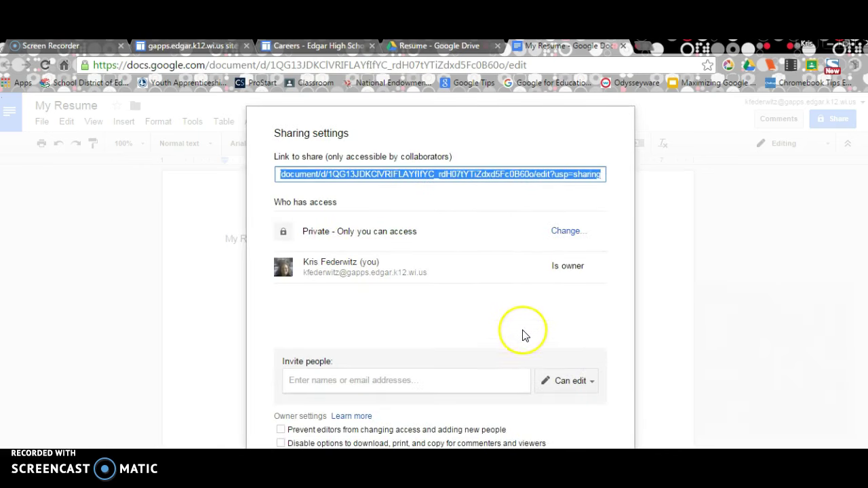
{"action": "left_click", "coordinate": [563, 232]}
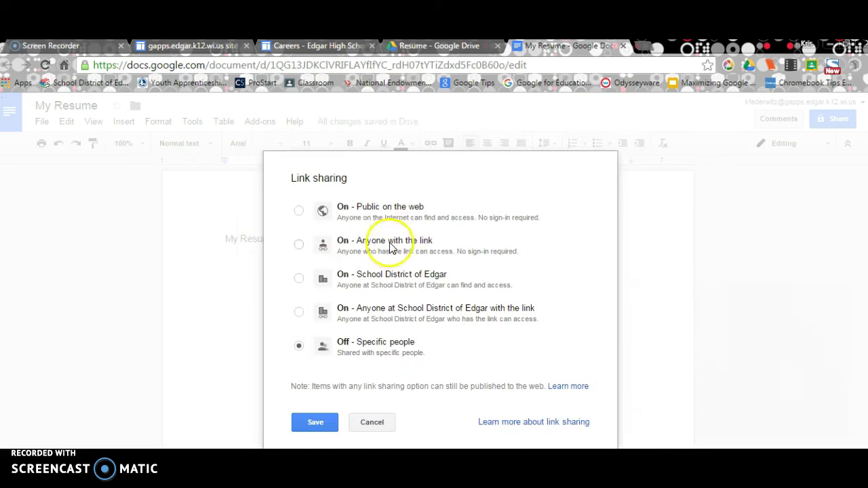
{"action": "left_click", "coordinate": [299, 244]}
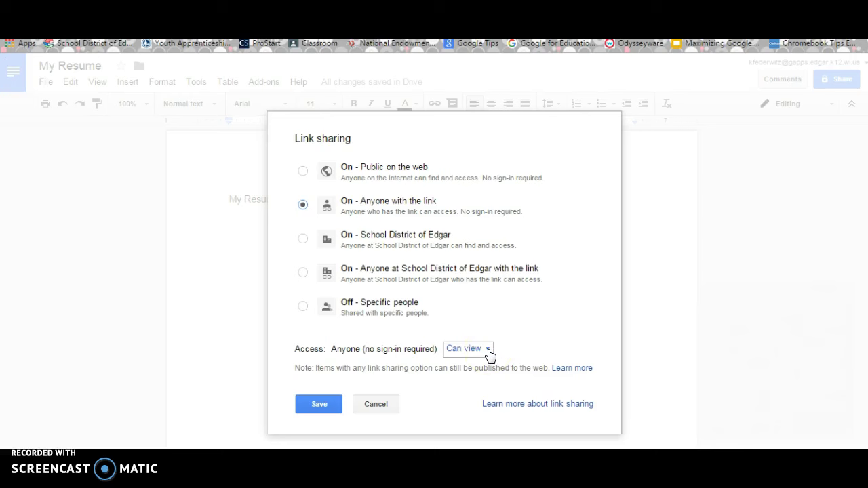
{"action": "left_click", "coordinate": [320, 405]}
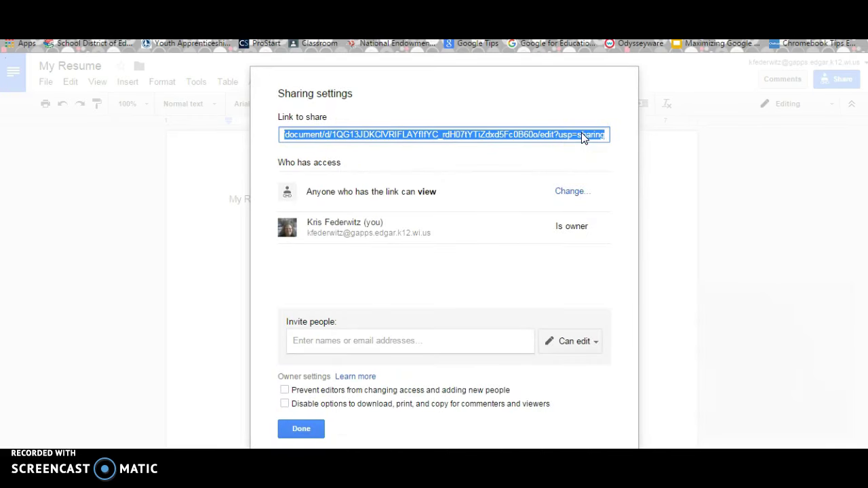
{"action": "left_click", "coordinate": [310, 430]}
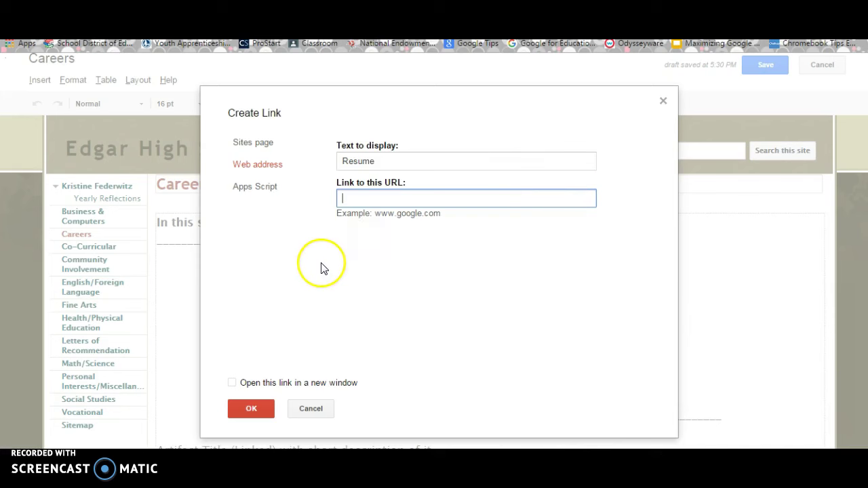
Paste into the link's URL field, then erase the wrong pasted text
{"action": "right_click", "coordinate": [359, 200]}
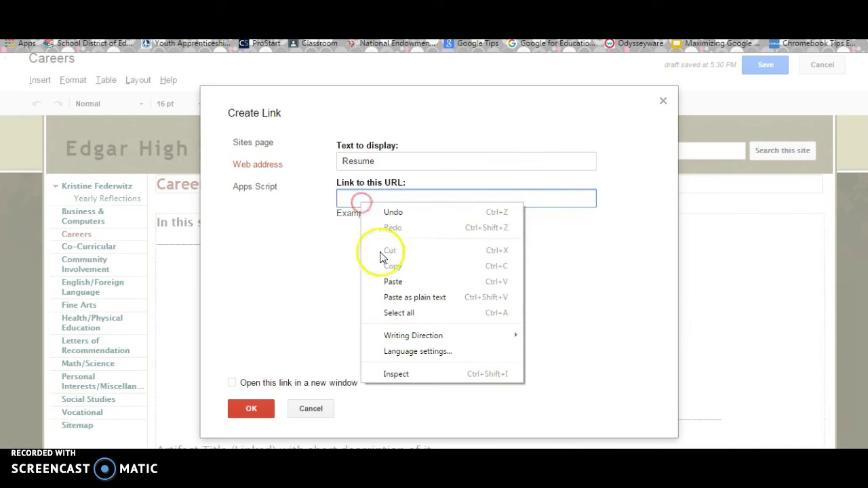
{"action": "left_click", "coordinate": [396, 290]}
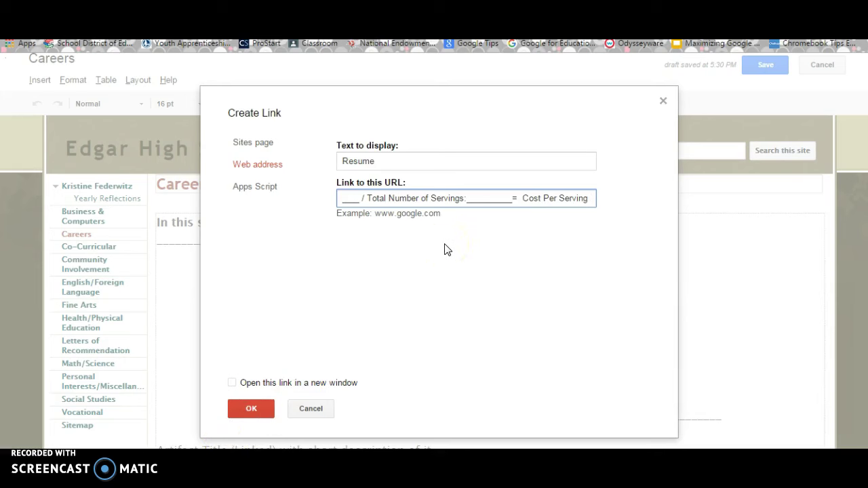
{"action": "left_click_drag", "start_coordinate": [595, 198], "coordinate": [264, 197]}
{"action": "key", "text": "BackSpace"}
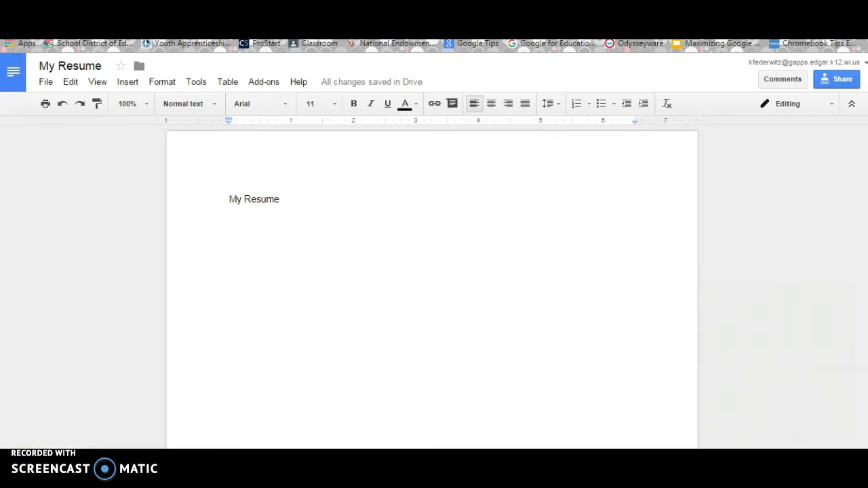
Exit fullscreen, copy the My Resume document's URL, and return to the Careers page editor
{"action": "key", "text": "F11"}
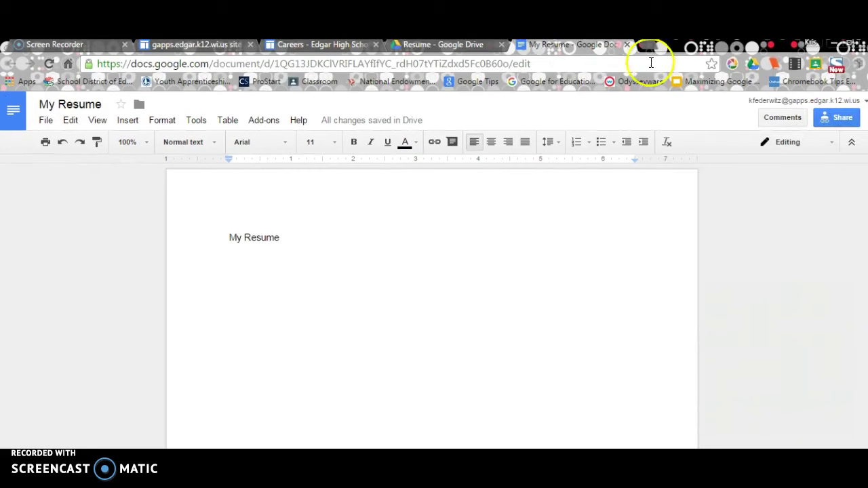
{"action": "left_click_drag", "start_coordinate": [531, 64], "coordinate": [92, 63]}
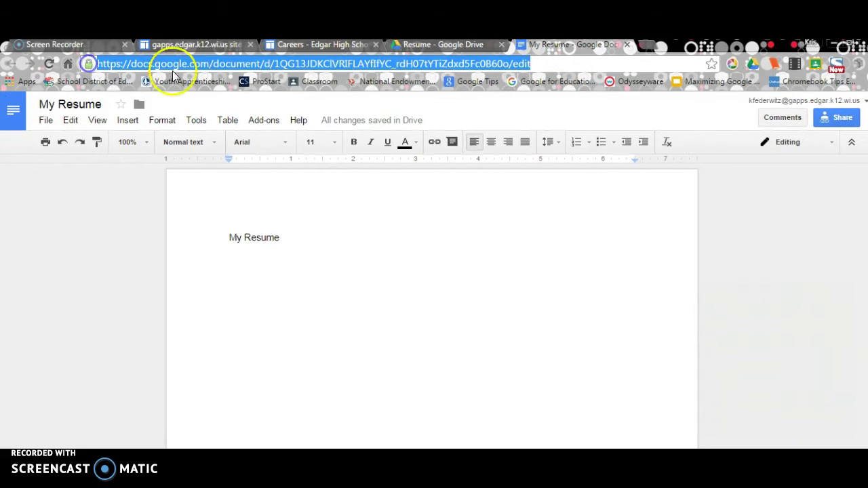
{"action": "right_click", "coordinate": [219, 64]}
{"action": "left_click", "coordinate": [258, 113]}
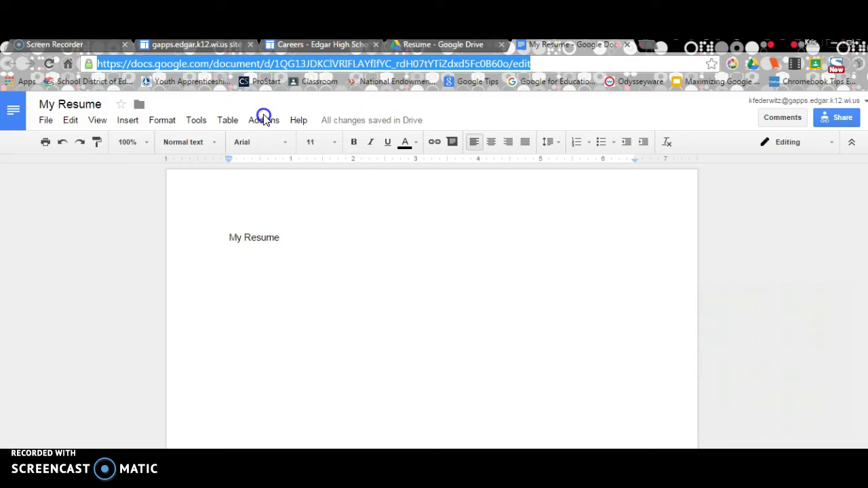
{"action": "left_click", "coordinate": [331, 43]}
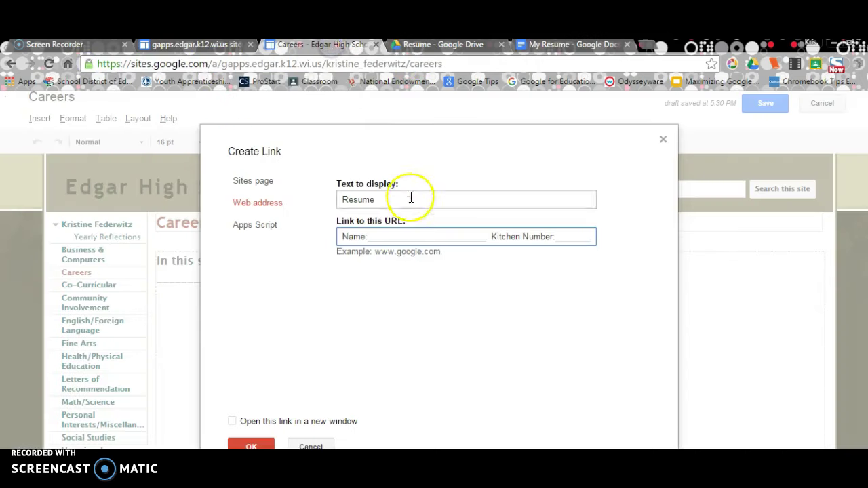
Clear the stray worksheet text from the link's URL field
{"action": "left_click_drag", "start_coordinate": [590, 236], "coordinate": [322, 238]}
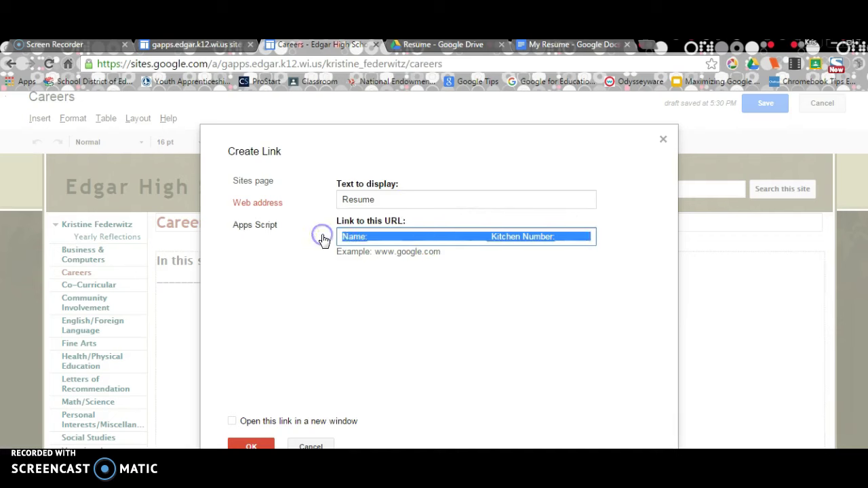
{"action": "left_click", "coordinate": [323, 239]}
{"action": "key", "text": "Delete"}
{"action": "key", "text": "Delete"}
{"action": "key", "text": "Delete"}
{"action": "key", "text": "Delete"}
{"action": "key", "text": "Delete"}
{"action": "key", "text": "Delete"}
{"action": "key", "text": "Delete"}
{"action": "key", "text": "Delete"}
{"action": "key", "text": "Delete"}
{"action": "key", "text": "Delete"}
{"action": "key", "text": "Delete"}
{"action": "key", "text": "Delete"}
{"action": "key", "text": "Delete"}
{"action": "key", "text": "Delete"}
{"action": "key", "text": "Delete"}
{"action": "key", "text": "Delete"}
{"action": "key", "text": "Delete"}
{"action": "key", "text": "Delete"}
{"action": "key", "text": "Delete"}
{"action": "key", "text": "Delete"}
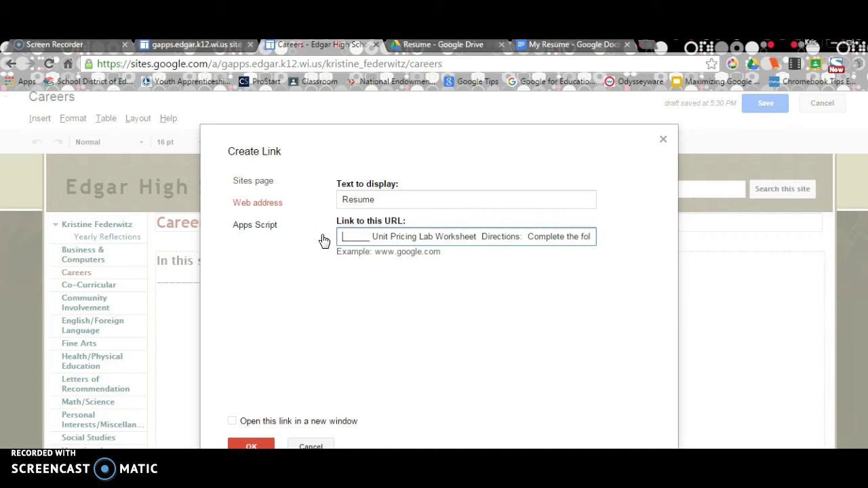
{"action": "key", "text": "Delete"}
{"action": "key", "text": "Delete"}
{"action": "key", "text": "Delete"}
{"action": "key", "text": "Delete"}
{"action": "key", "text": "Delete"}
{"action": "key", "text": "Delete"}
{"action": "key", "text": "Delete"}
{"action": "key", "text": "Delete"}
{"action": "key", "text": "Delete"}
{"action": "key", "text": "Delete"}
{"action": "key", "text": "Delete"}
{"action": "key", "text": "Delete"}
{"action": "key", "text": "Delete"}
{"action": "key", "text": "Delete"}
{"action": "key", "text": "Delete"}
{"action": "key", "text": "Delete"}
{"action": "key", "text": "Delete"}
{"action": "key", "text": "Delete"}
{"action": "key", "text": "Delete"}
{"action": "key", "text": "Delete"}
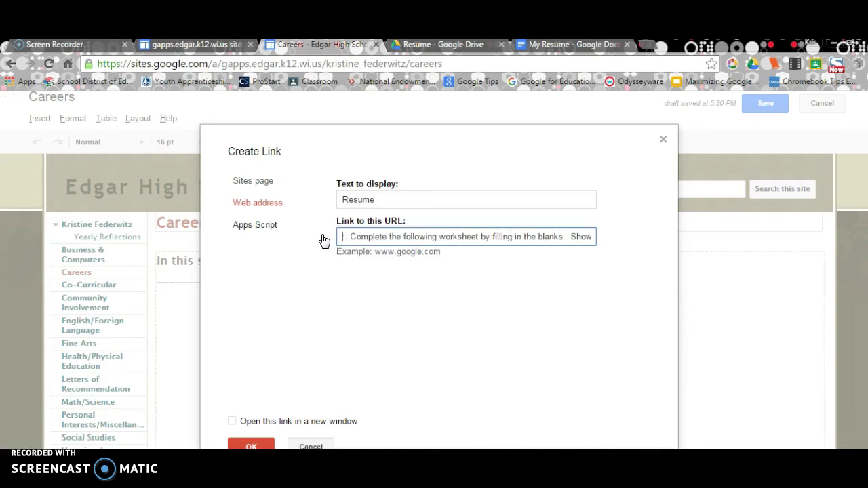
{"action": "key", "text": "Delete"}
{"action": "key", "text": "Delete"}
{"action": "key", "text": "Delete"}
{"action": "key", "text": "Delete"}
{"action": "key", "text": "Delete"}
{"action": "key", "text": "Delete"}
{"action": "key", "text": "Delete"}
{"action": "key", "text": "Delete"}
{"action": "key", "text": "Delete"}
{"action": "key", "text": "Delete"}
{"action": "key", "text": "Delete"}
{"action": "key", "text": "Delete"}
{"action": "key", "text": "Delete"}
{"action": "key", "text": "Delete"}
{"action": "key", "text": "Delete"}
{"action": "key", "text": "Delete"}
{"action": "key", "text": "Delete"}
{"action": "key", "text": "Delete"}
{"action": "key", "text": "Delete"}
{"action": "key", "text": "Delete"}
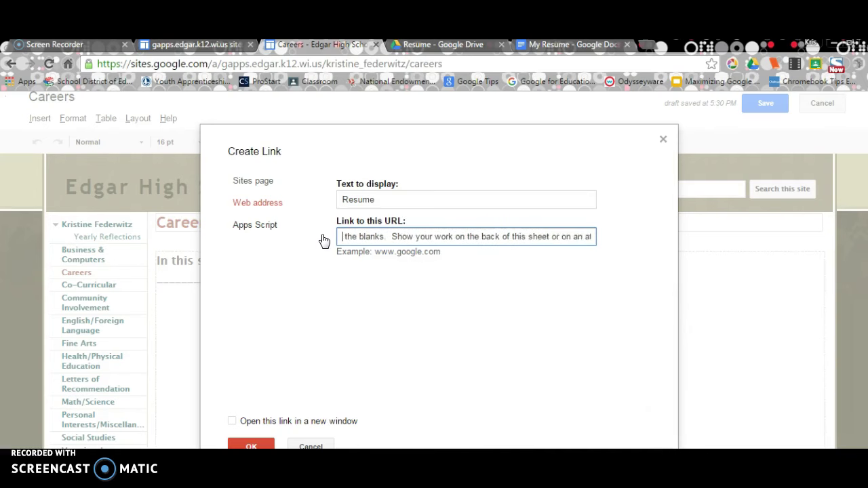
{"action": "key", "text": "Delete"}
{"action": "key", "text": "Delete"}
{"action": "key", "text": "Delete"}
{"action": "key", "text": "Delete"}
{"action": "key", "text": "Delete"}
{"action": "key", "text": "Delete"}
{"action": "key", "text": "Delete"}
{"action": "key", "text": "Delete"}
{"action": "key", "text": "Delete"}
{"action": "key", "text": "Delete"}
{"action": "key", "text": "Delete"}
{"action": "key", "text": "Delete"}
{"action": "key", "text": "Delete"}
{"action": "key", "text": "Delete"}
{"action": "key", "text": "Delete"}
{"action": "key", "text": "Delete"}
{"action": "key", "text": "Delete"}
{"action": "key", "text": "Delete"}
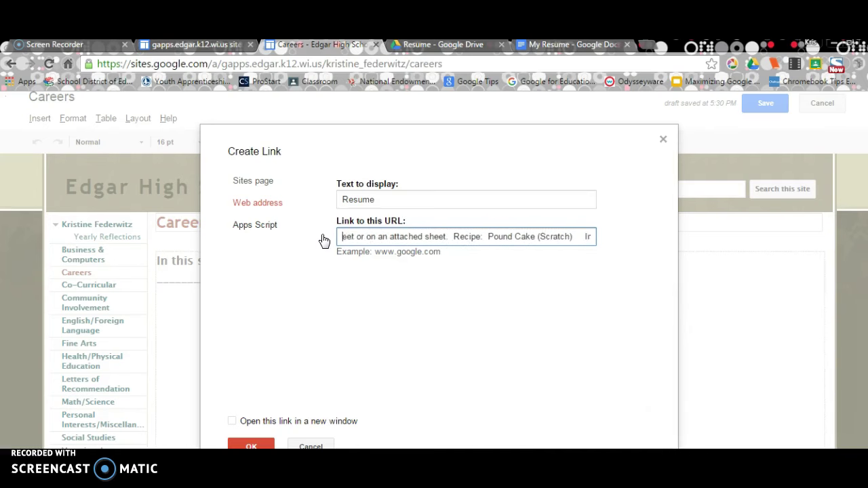
{"action": "left_click_drag", "start_coordinate": [592, 237], "coordinate": [281, 229]}
{"action": "key", "text": "Delete"}
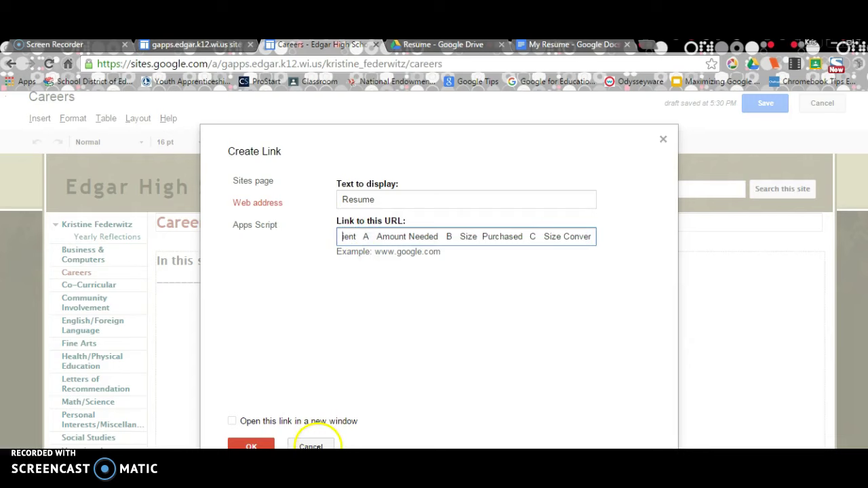
Cancel the link so 'Resume' stays unlinked, then select and deselect the word
{"action": "left_click", "coordinate": [312, 445]}
{"action": "left_click", "coordinate": [516, 347]}
{"action": "left_click", "coordinate": [507, 349]}
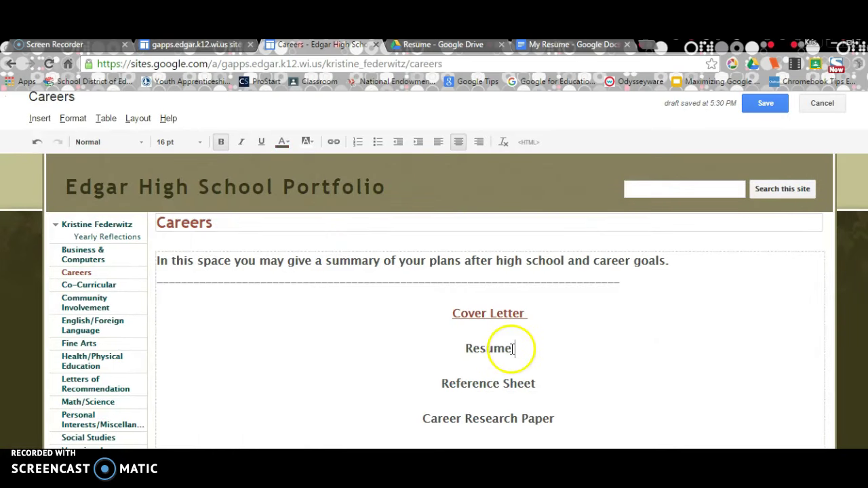
{"action": "left_click_drag", "start_coordinate": [513, 349], "coordinate": [458, 350]}
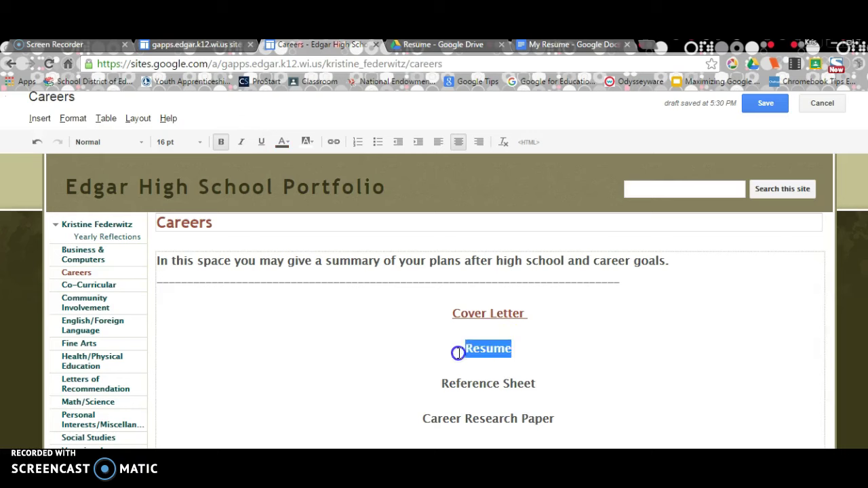
{"action": "left_click", "coordinate": [500, 359]}
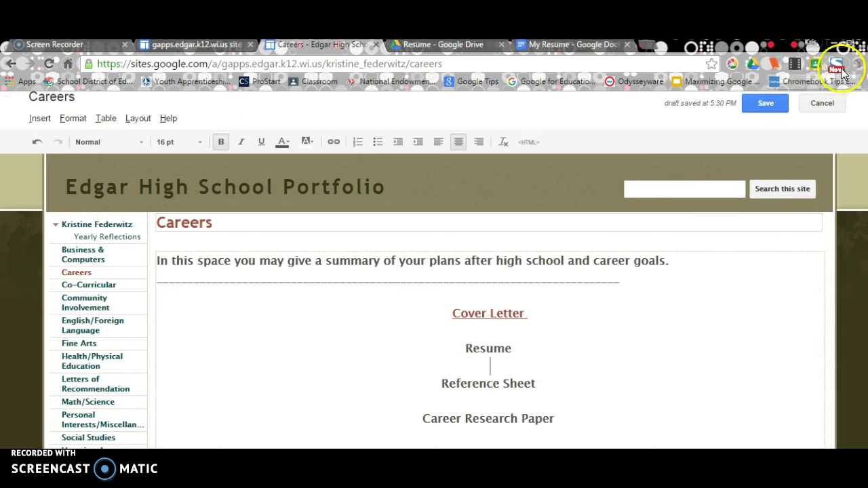